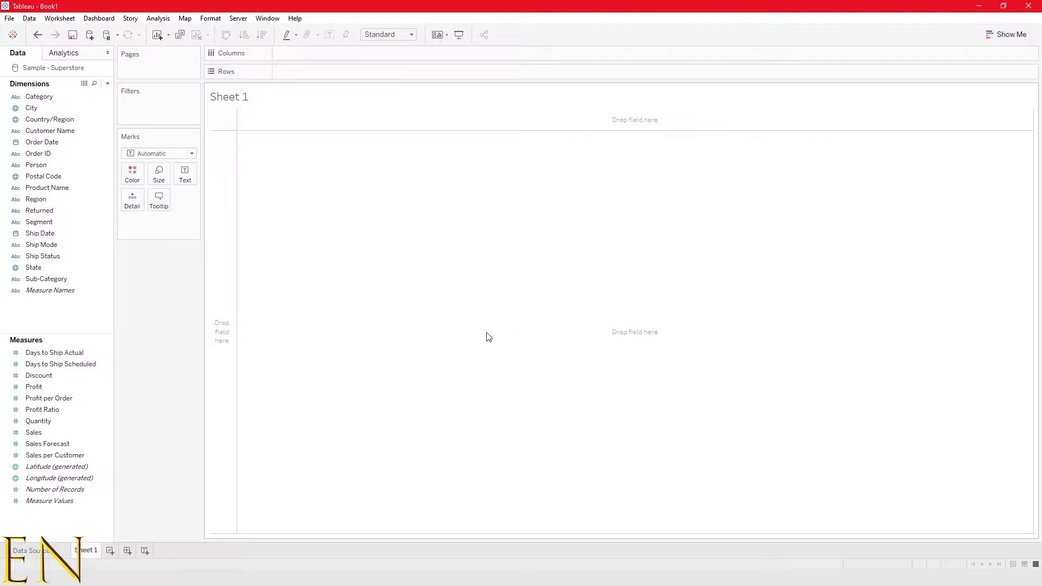
# Chart total Sales as one vertical SUM(Sales) bar on Rows, near 2.9M.
pyautogui.click(60, 434)
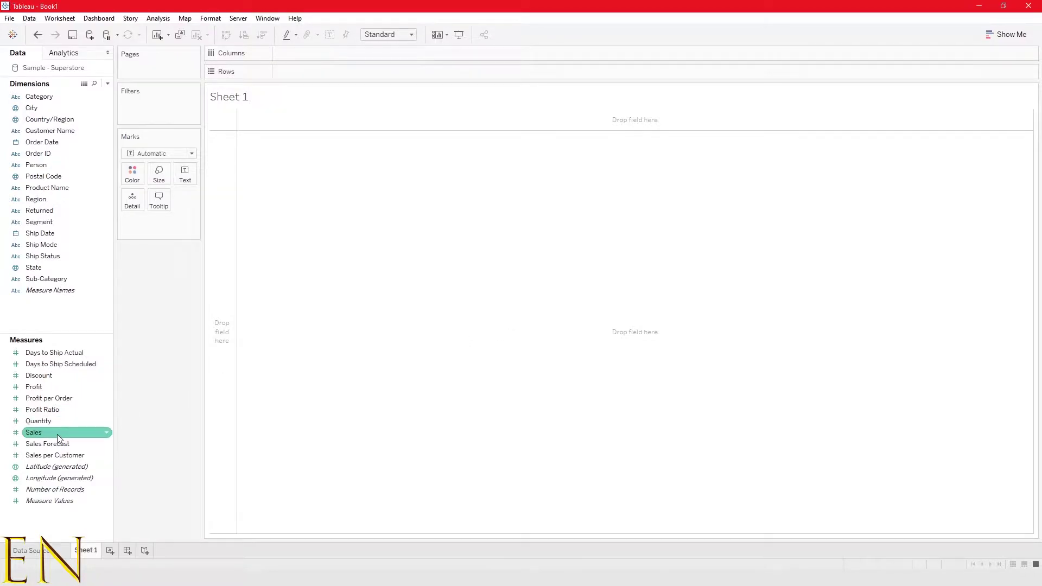
pyautogui.moveTo(31, 438); pyautogui.dragTo(360, 58)
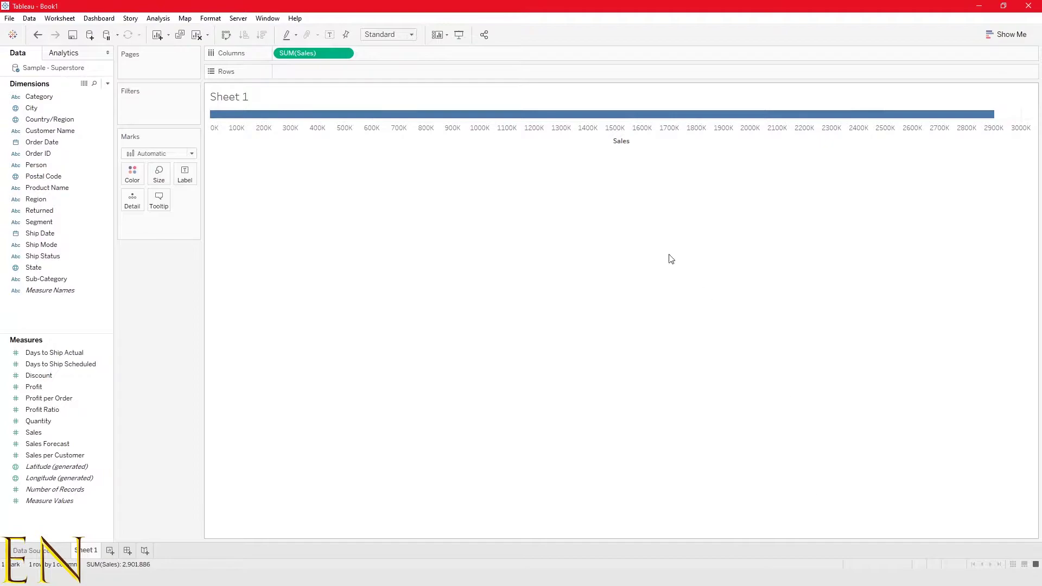
pyautogui.click(225, 37)
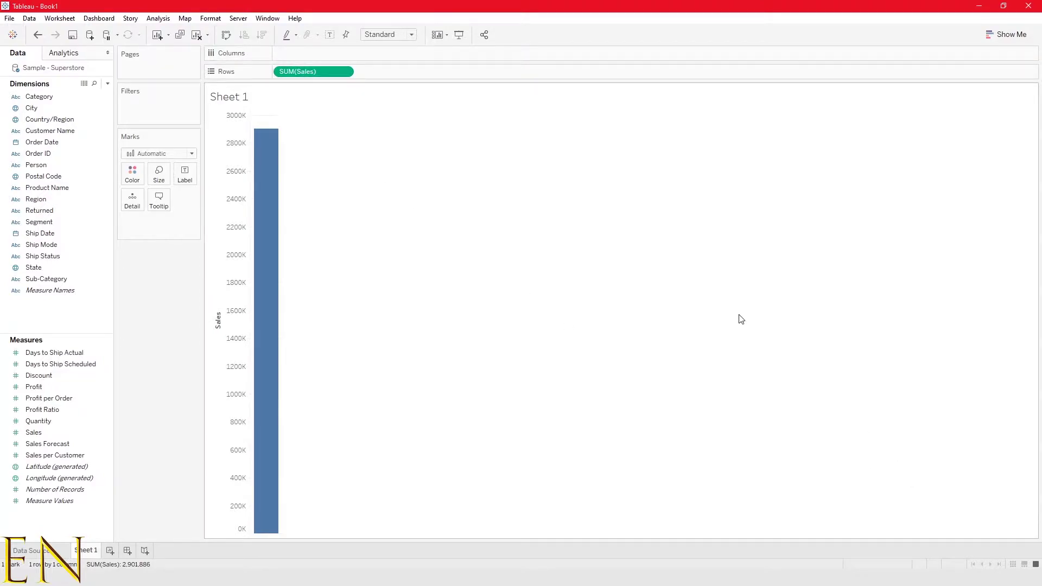
# Add YEAR(Order Date) to Columns for a yearly Sales line from 2016 to 2019.
pyautogui.moveTo(34, 143); pyautogui.dragTo(342, 53)
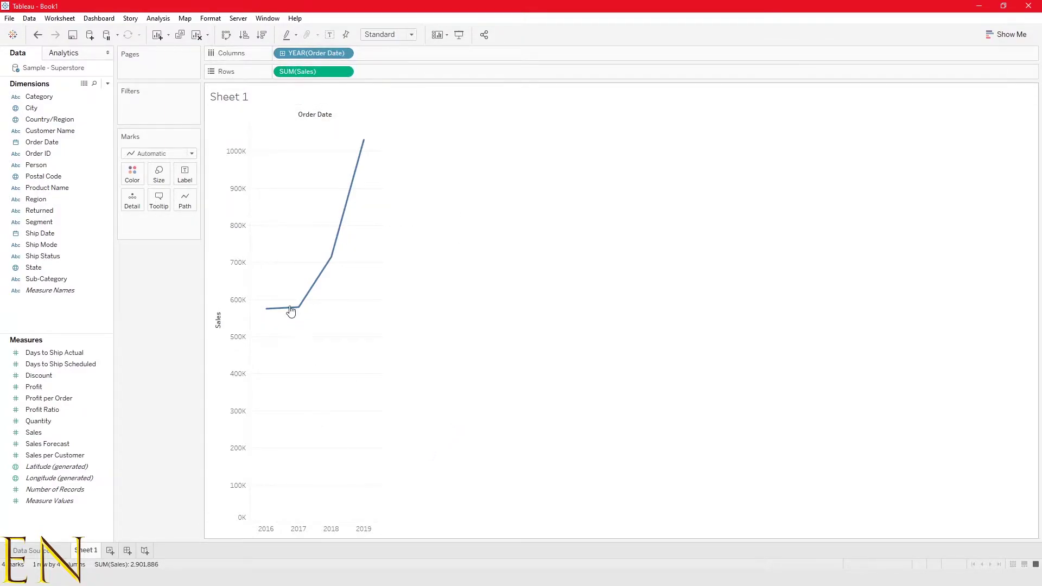
pyautogui.moveTo(264, 313)
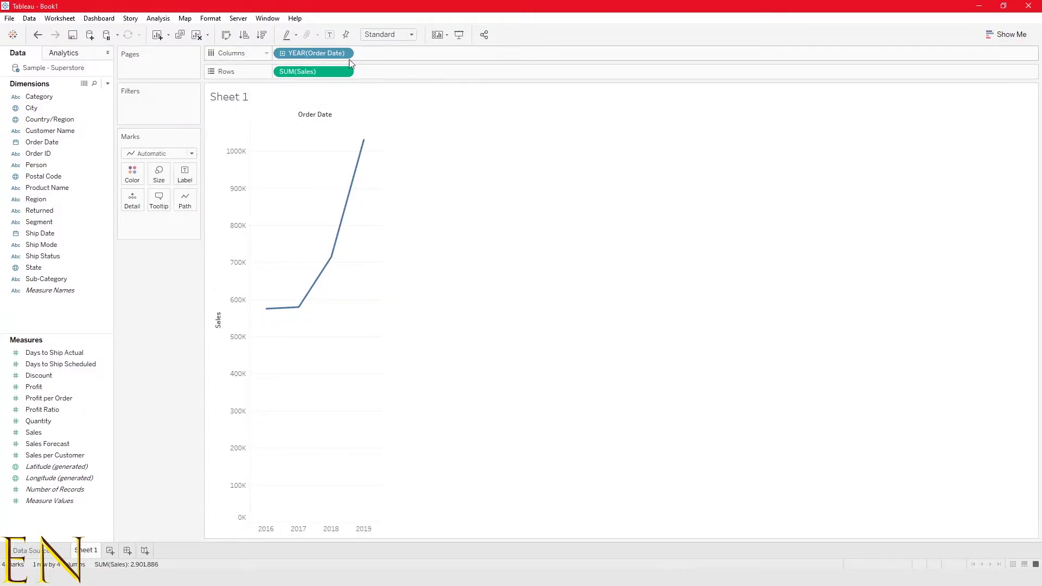
# Drill YEAR(Order Date) down to quarters and then to months within each year.
pyautogui.click(282, 53)
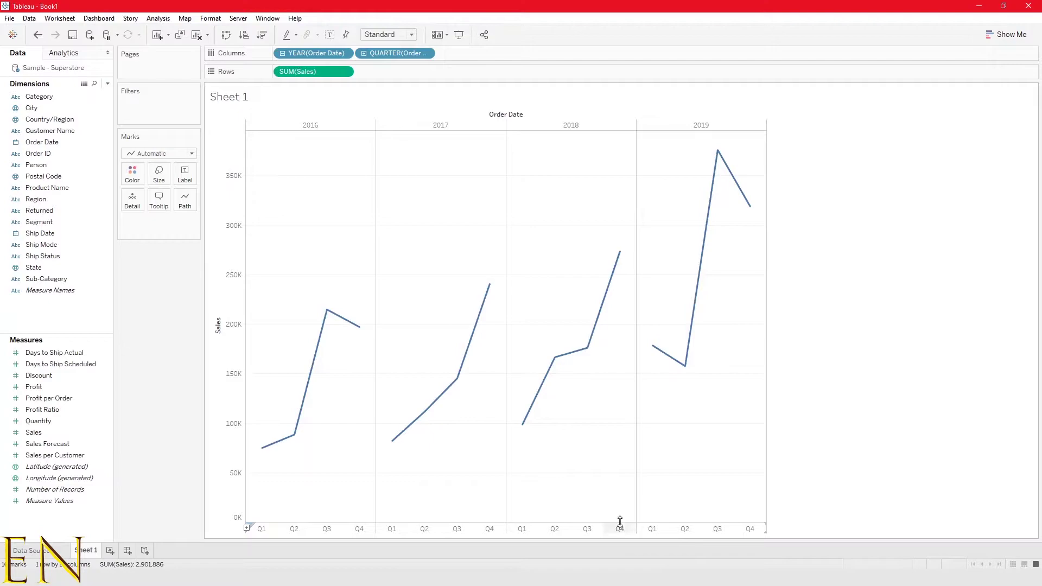
pyautogui.click(364, 55)
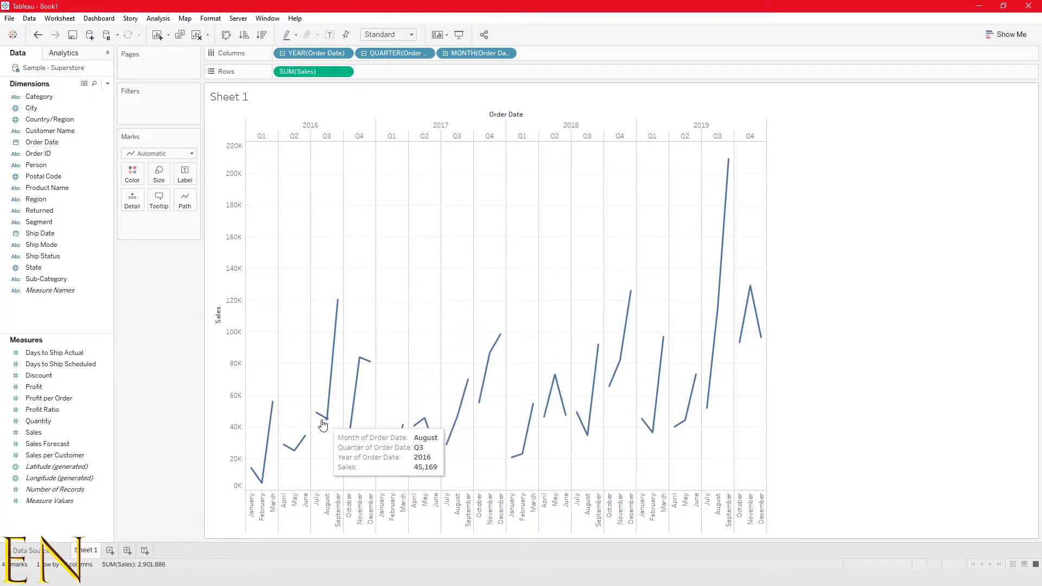
# Drill Order Date back up to years and switch it to a continuous Year axis.
pyautogui.click(364, 54)
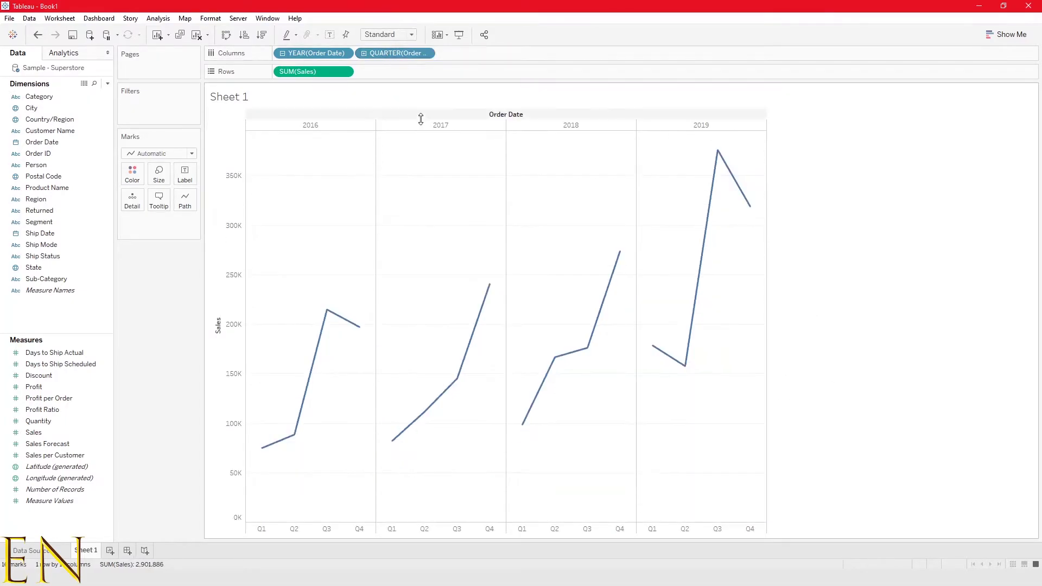
pyautogui.click(282, 54)
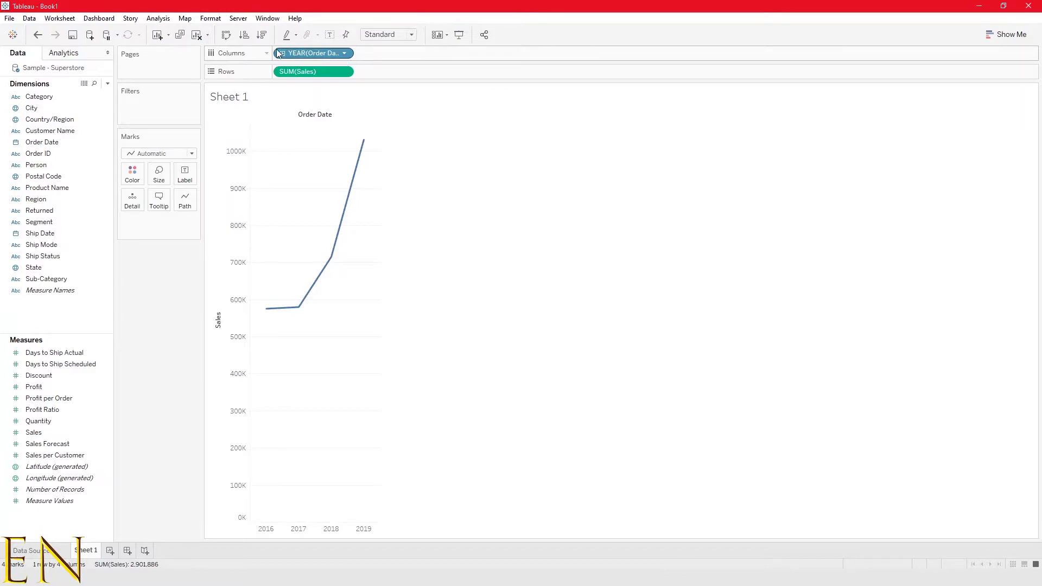
pyautogui.click(346, 54)
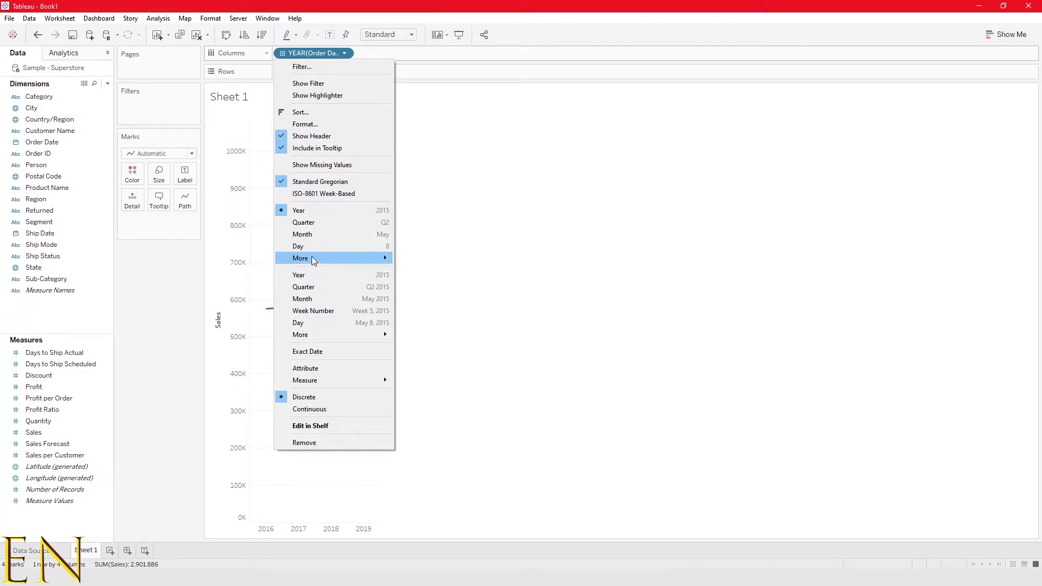
pyautogui.moveTo(300, 262)
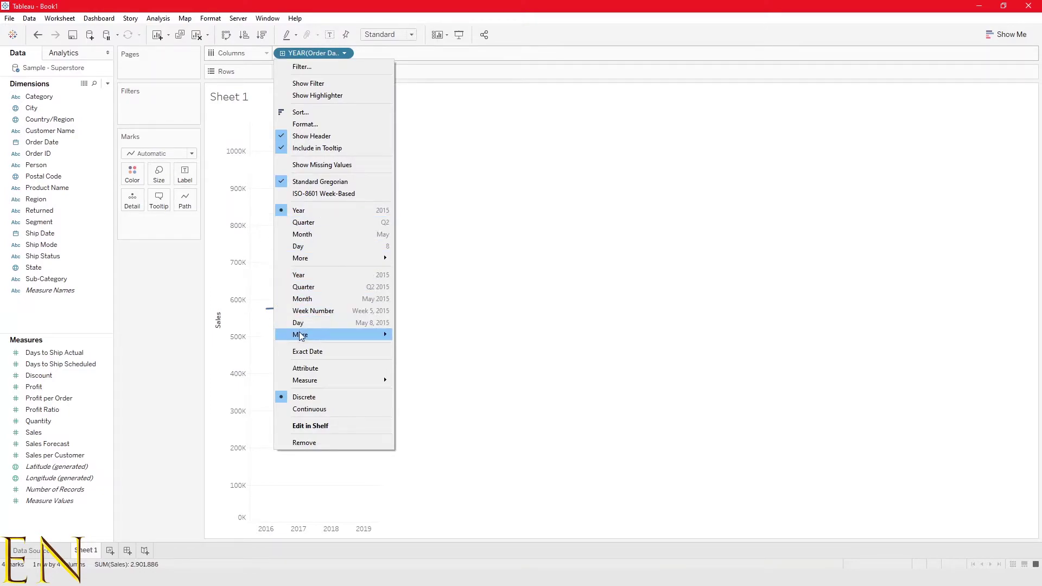
pyautogui.moveTo(301, 337)
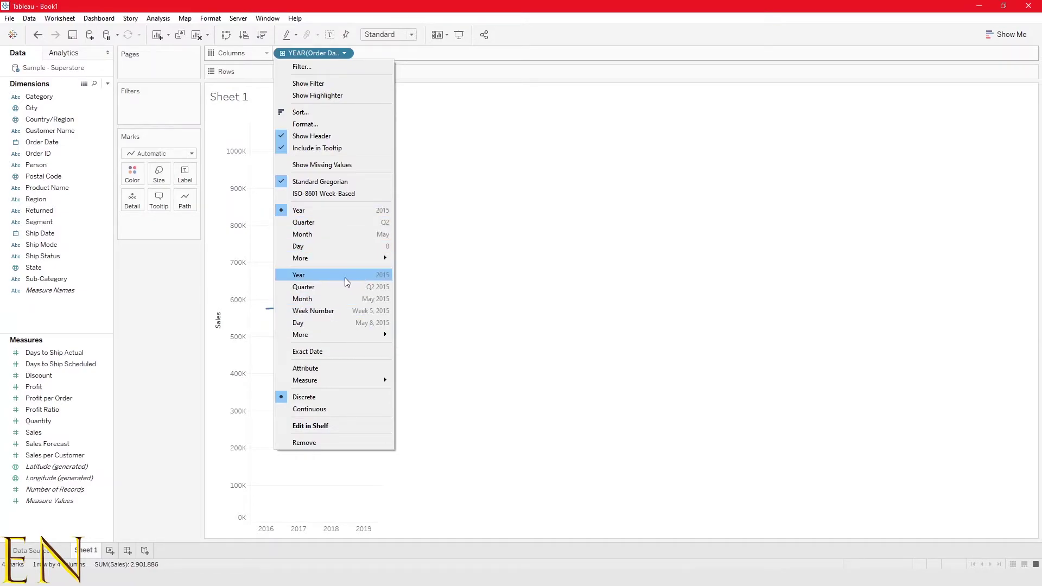
pyautogui.click(307, 276)
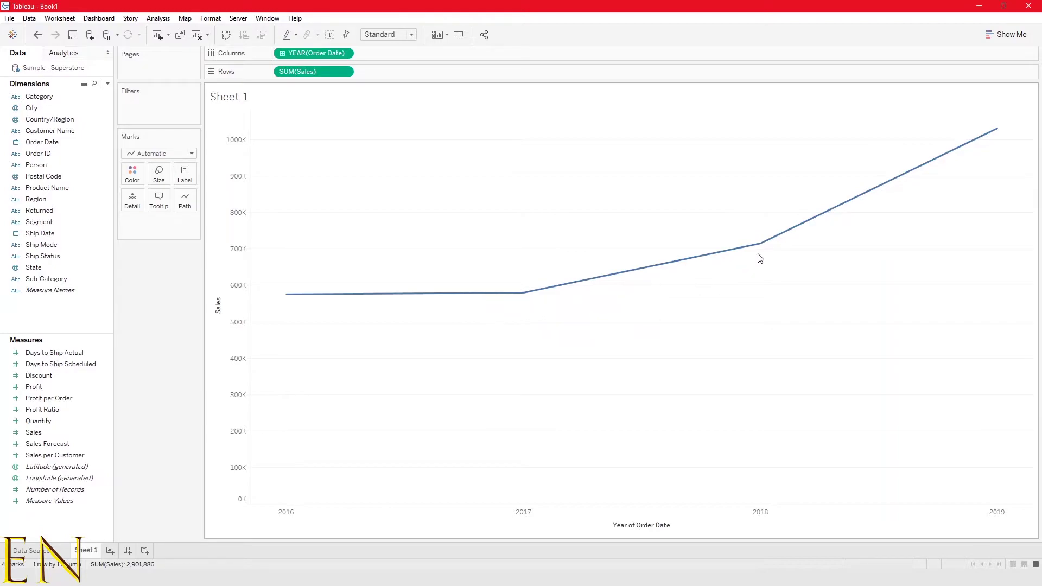
pyautogui.moveTo(987, 145)
# Switch Order Date to continuous Quarter, then to continuous Month, spanning 2016–2019.
pyautogui.click(283, 53)
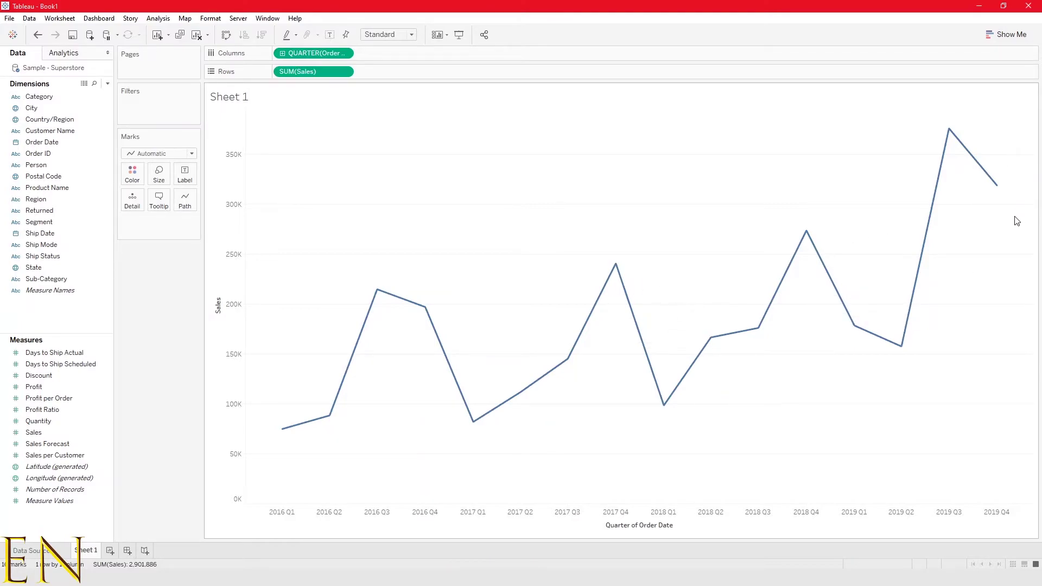
pyautogui.moveTo(812, 247)
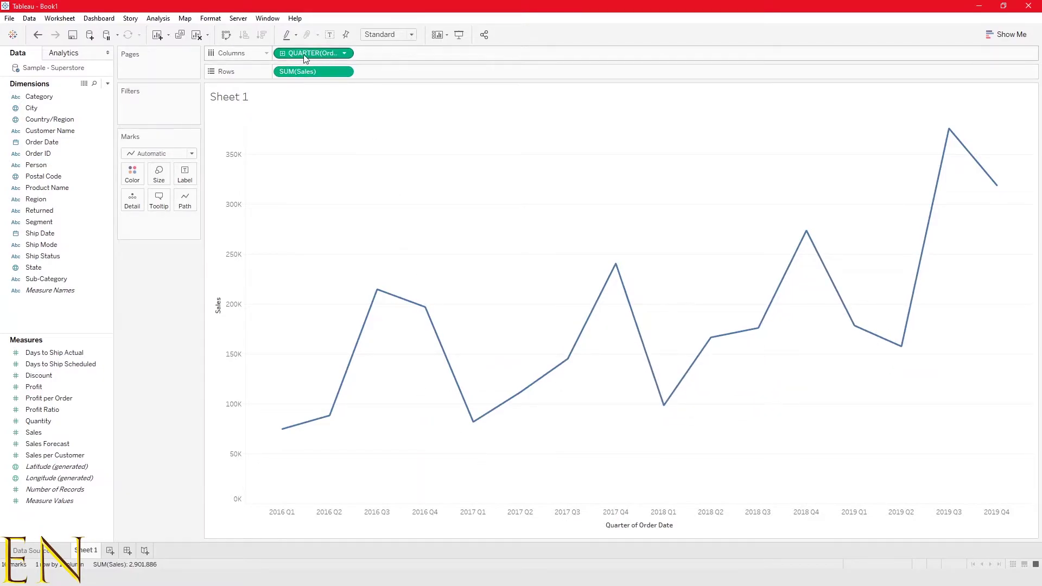
pyautogui.click(283, 53)
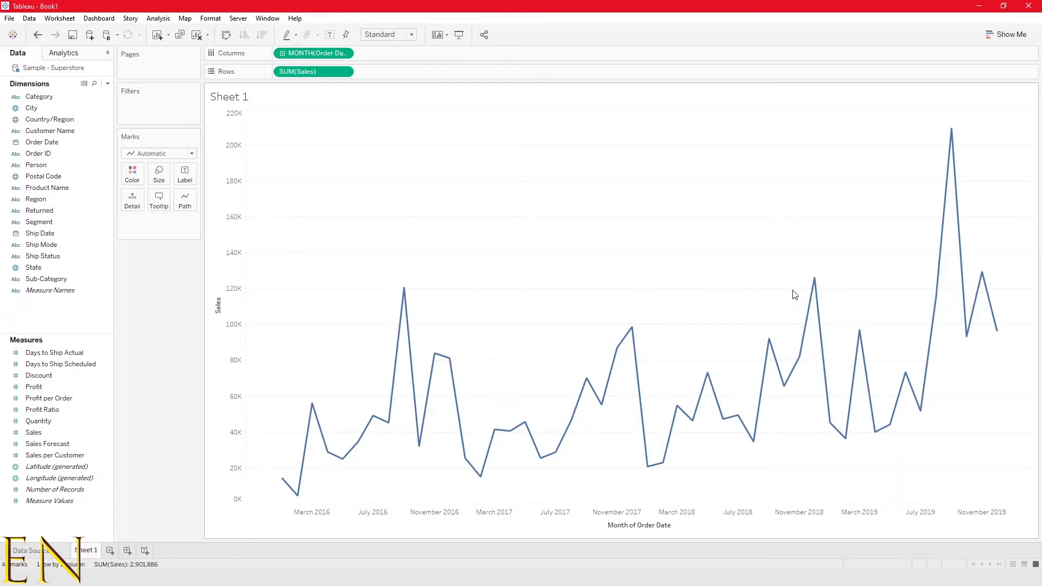
# Change the MONTH(Order Date) pill to Week Number for a weekly Sales line.
pyautogui.click(345, 54)
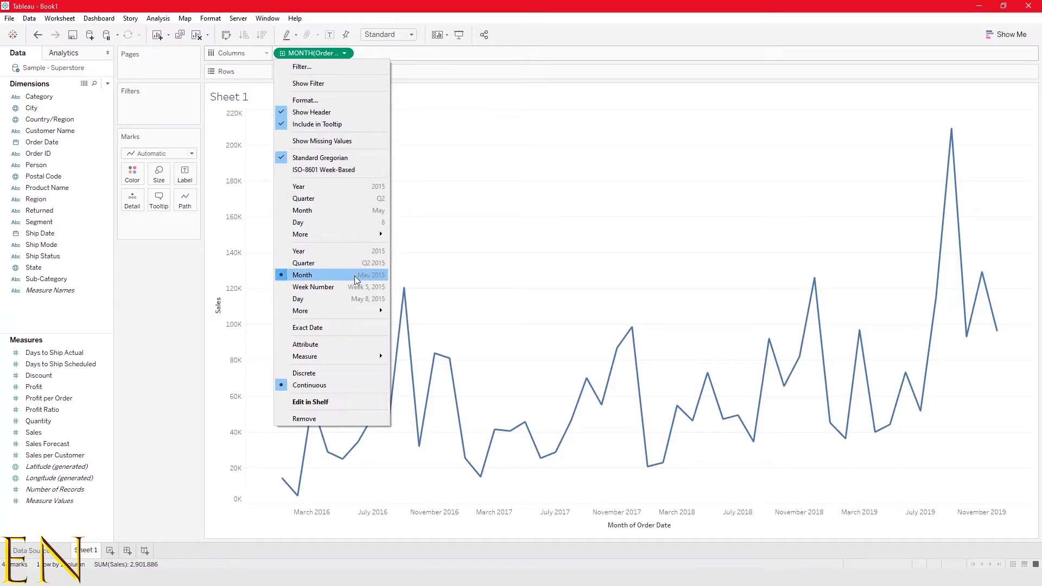
pyautogui.click(333, 287)
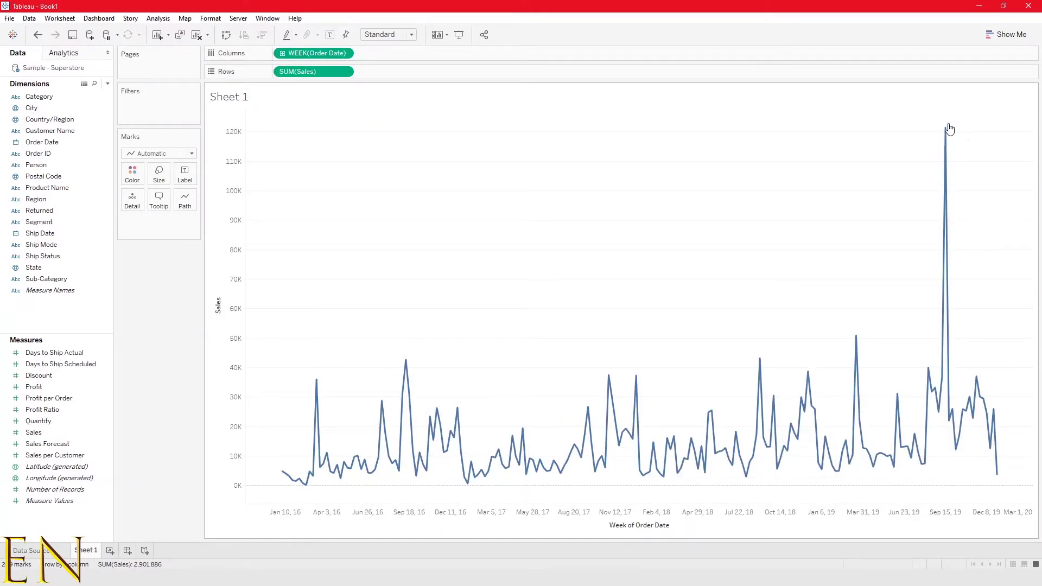
pyautogui.moveTo(947, 132)
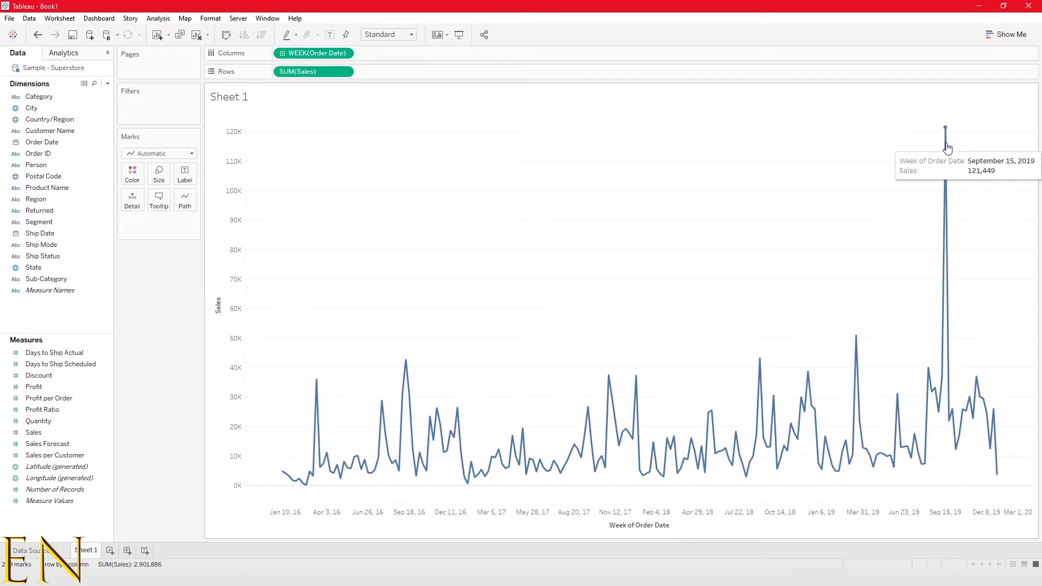
# Change the weekly Order Date pill back to continuous Quarter, 2016 Q1–2019 Q4.
pyautogui.click(345, 54)
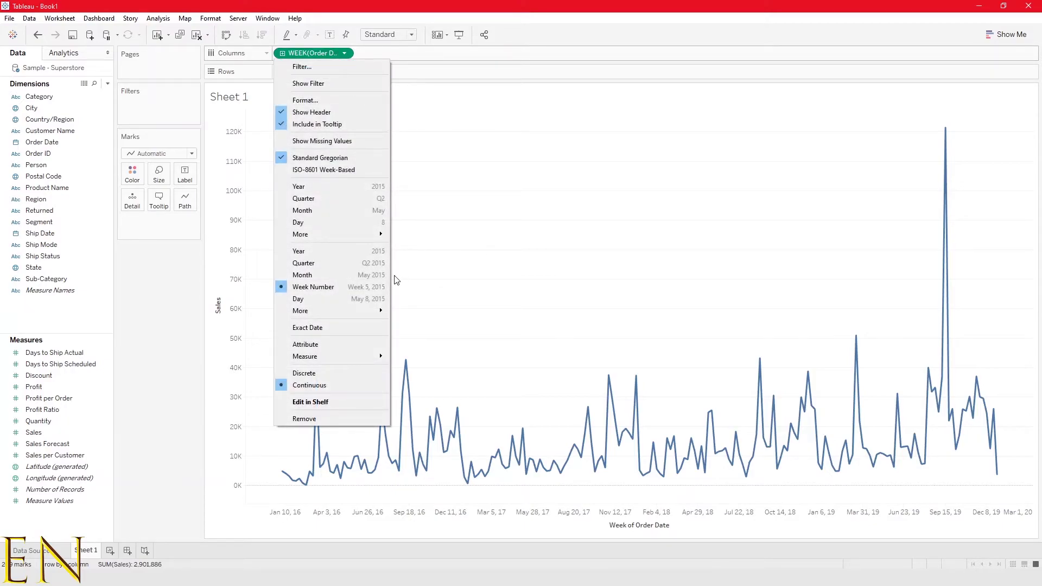
pyautogui.click(368, 263)
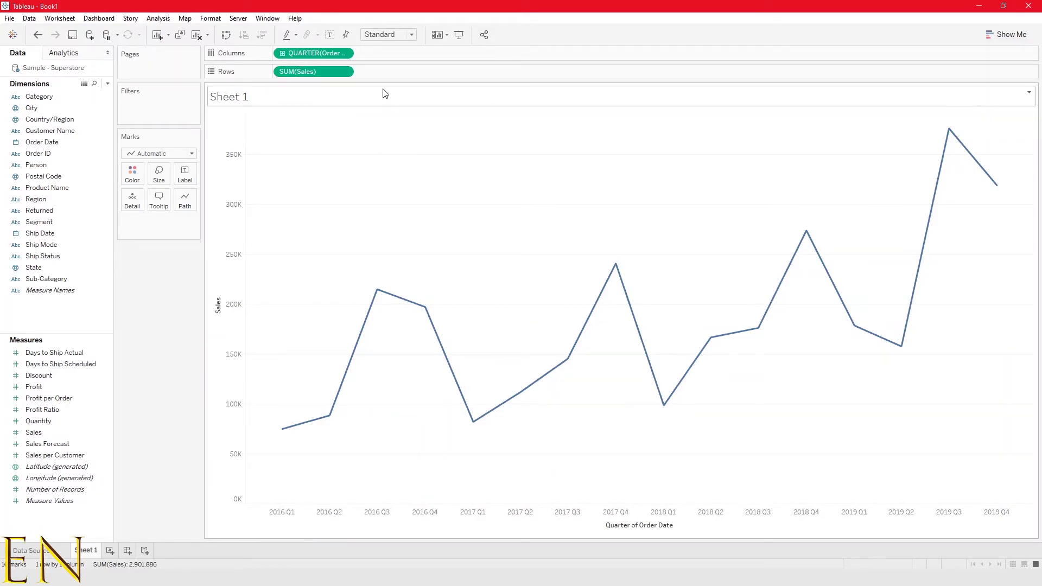
# Remove QUARTER(Order Date) from Columns and add Ship Date, plotting Sales by YEAR(Ship Date).
pyautogui.moveTo(337, 54); pyautogui.dragTo(81, 327)
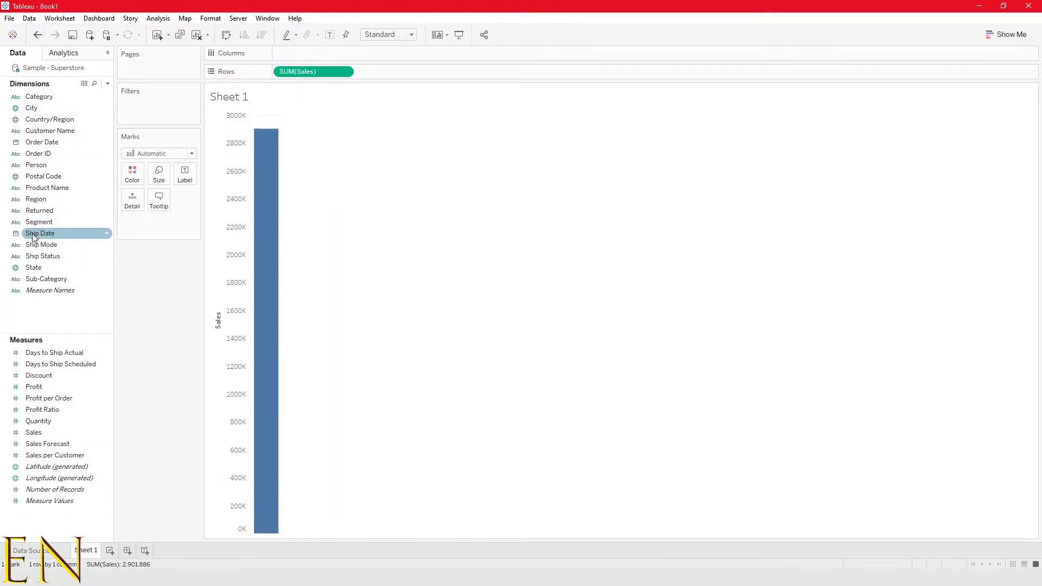
pyautogui.moveTo(32, 237); pyautogui.dragTo(376, 50)
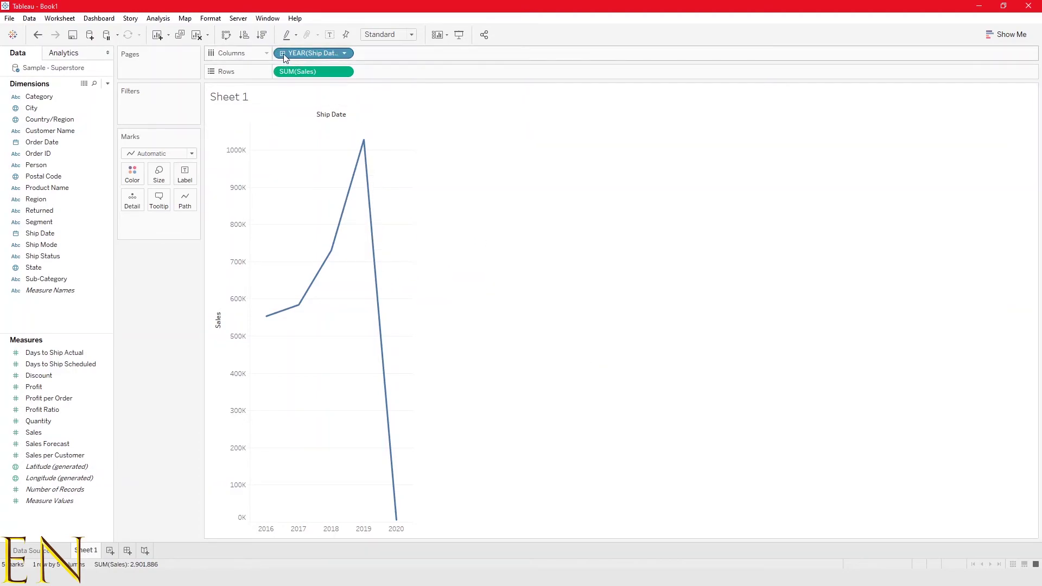
# Set Ship Date to Quarter, drill to months and back, then make quarters continuous.
pyautogui.click(344, 53)
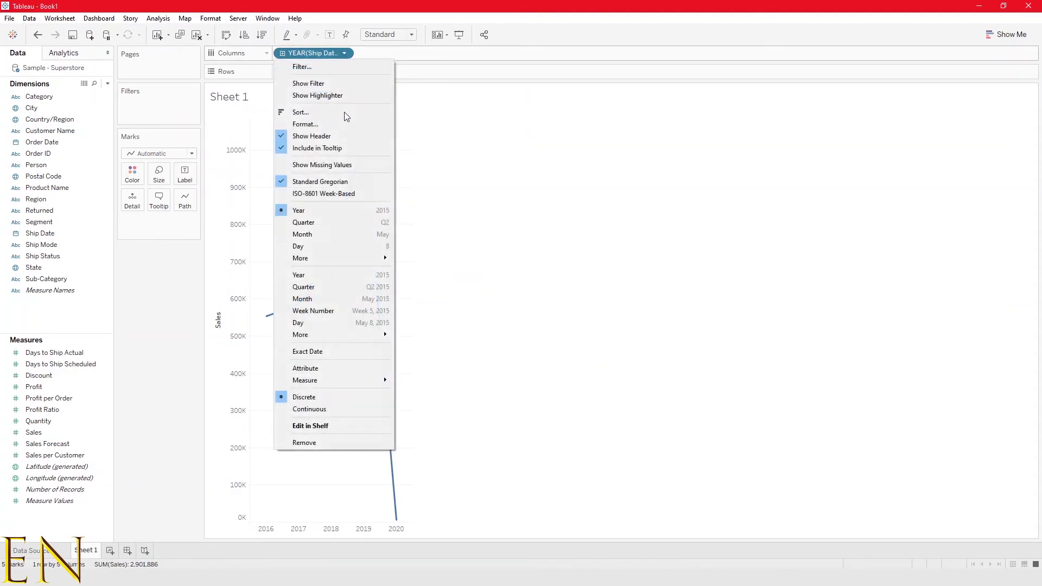
pyautogui.click(333, 223)
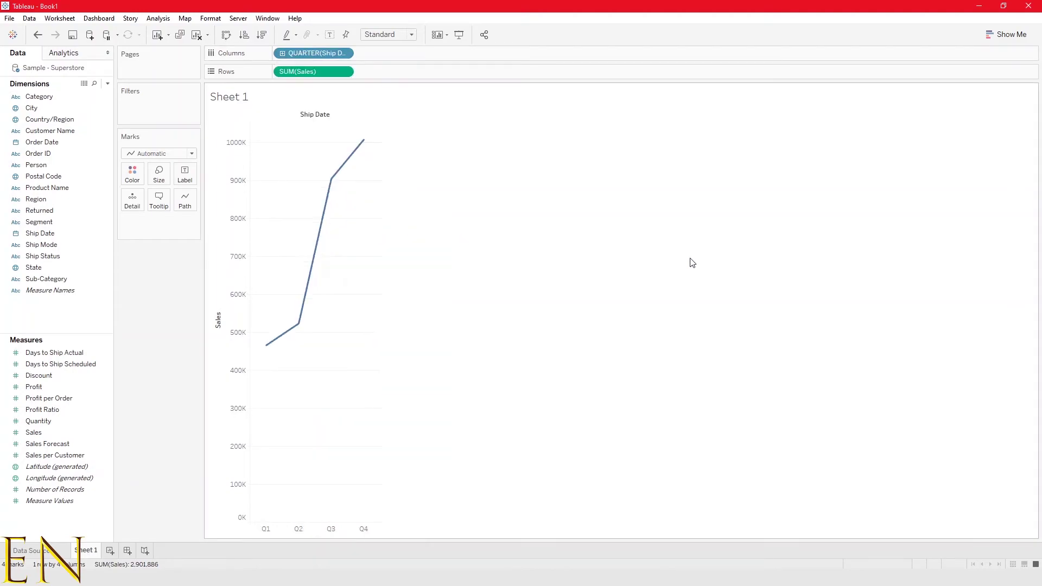
pyautogui.click(283, 53)
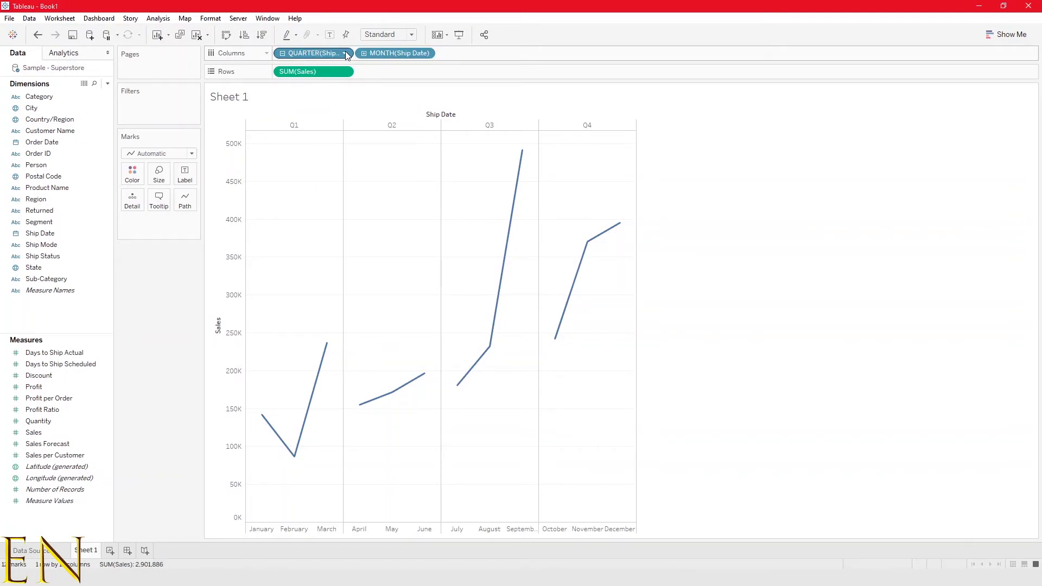
pyautogui.click(282, 54)
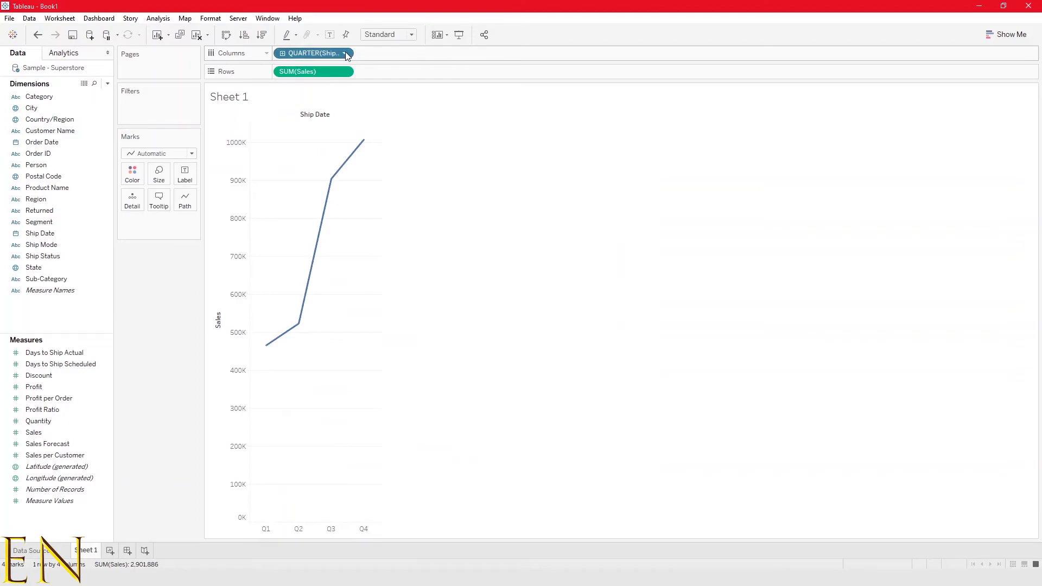
pyautogui.click(347, 54)
pyautogui.click(343, 287)
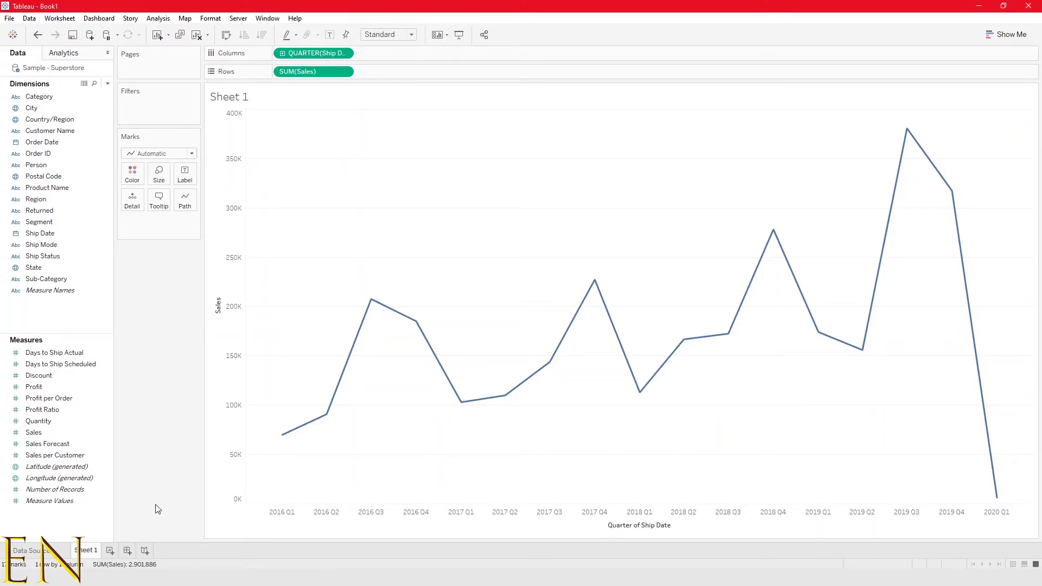
# In Firefox, compare the landing and checkout pages, highlighting then clearing the 'What you will learn' list.
pyautogui.hotkey('alt', 'Tab')
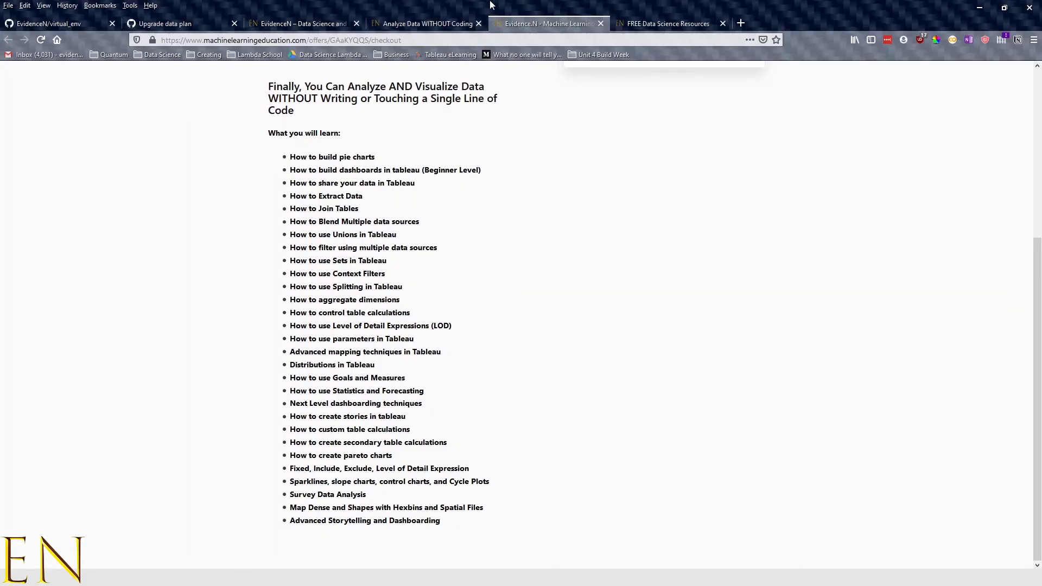
pyautogui.click(414, 21)
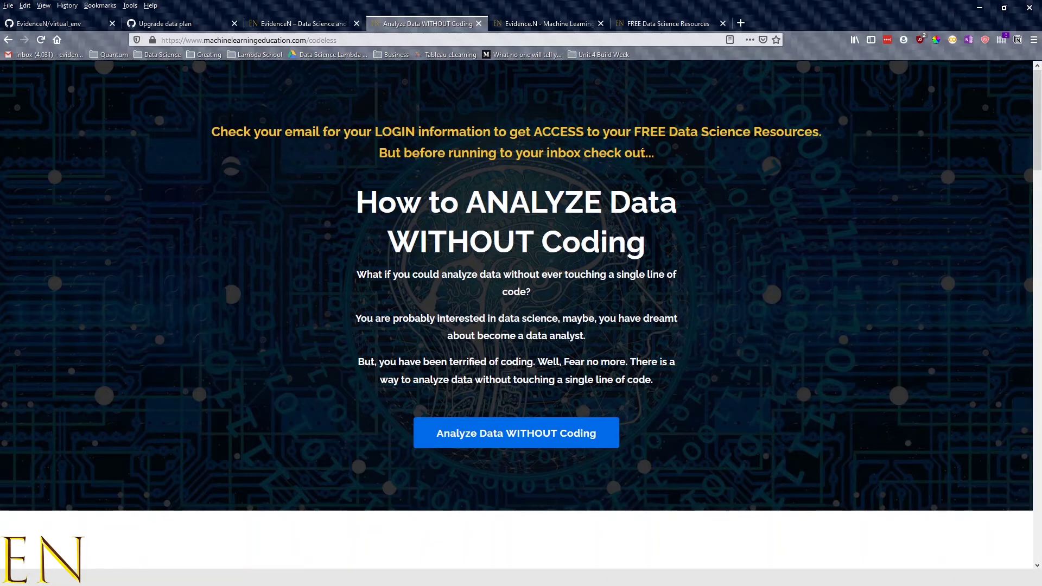
pyautogui.click(549, 23)
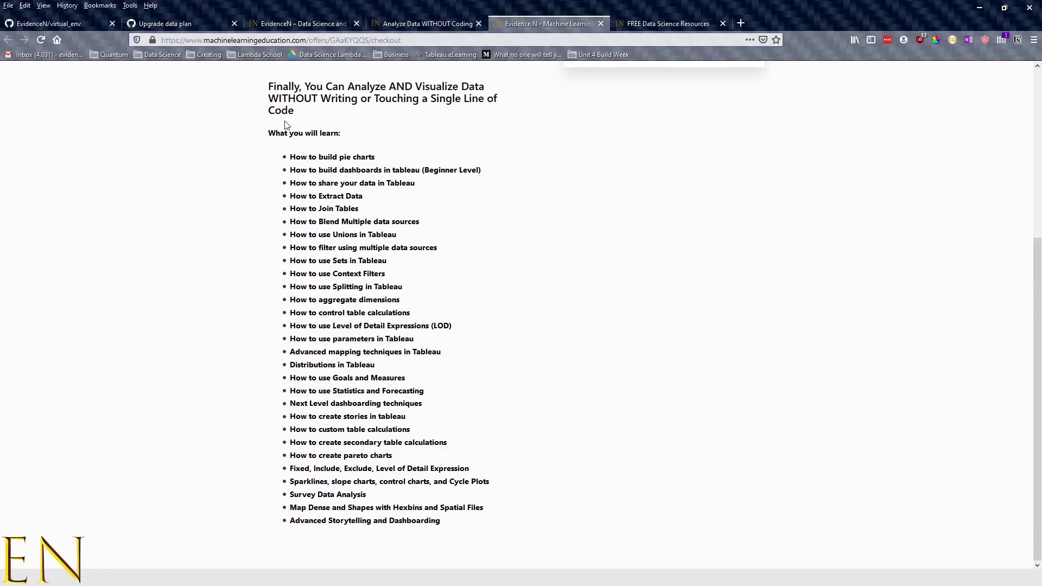
pyautogui.moveTo(291, 152); pyautogui.dragTo(304, 130)
pyautogui.click(467, 525)
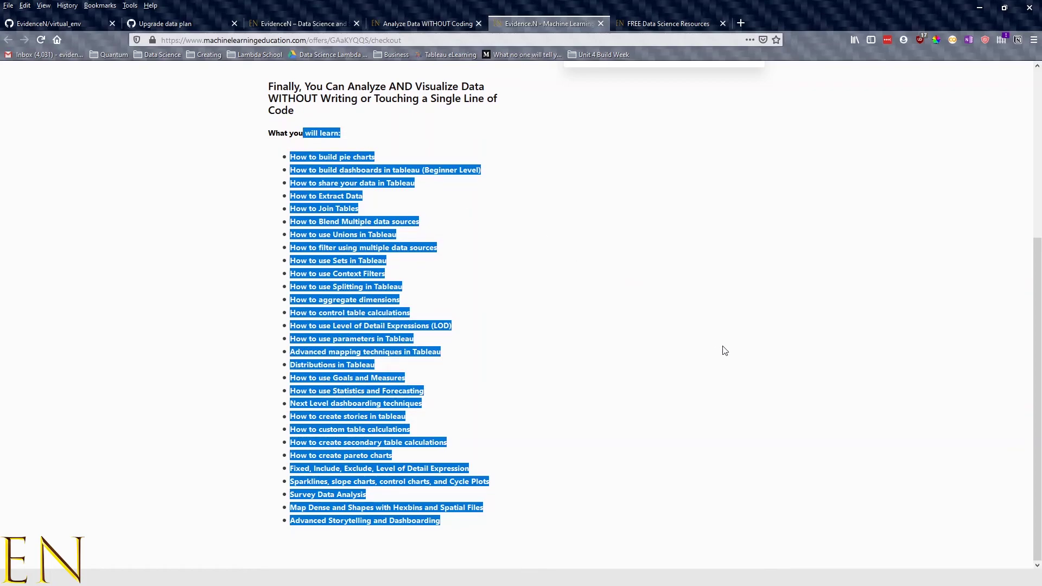
pyautogui.click(541, 286)
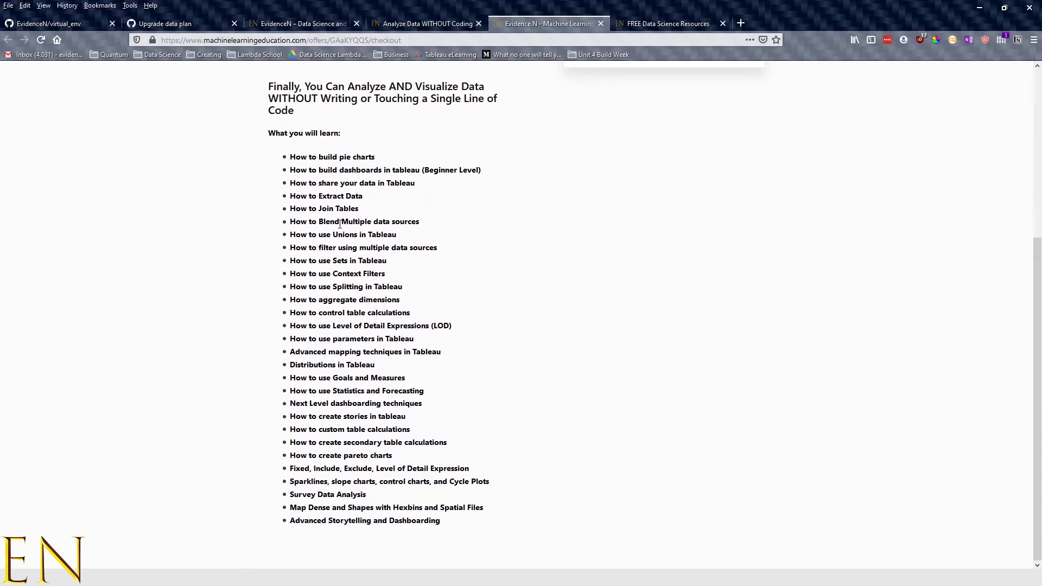
# Revisit the Analyze Data WITHOUT Coding page, then reselect and clear the checkout topic list.
pyautogui.click(416, 22)
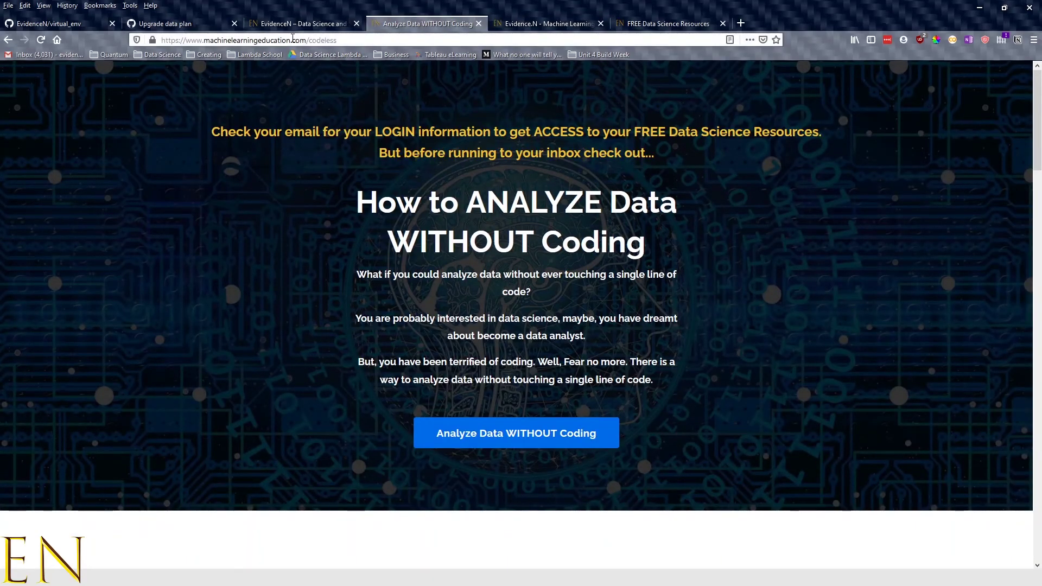
pyautogui.click(550, 22)
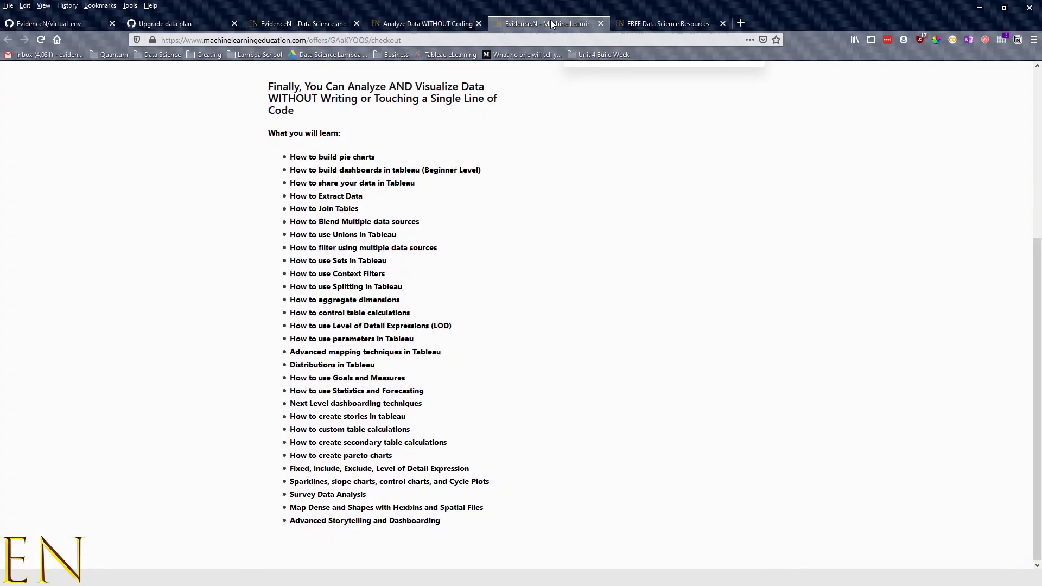
pyautogui.moveTo(288, 132); pyautogui.dragTo(551, 523)
pyautogui.click(663, 395)
# Browse the EvidenceN blog post cards, then switch to the FREE Data Science Resources signup page.
pyautogui.click(287, 21)
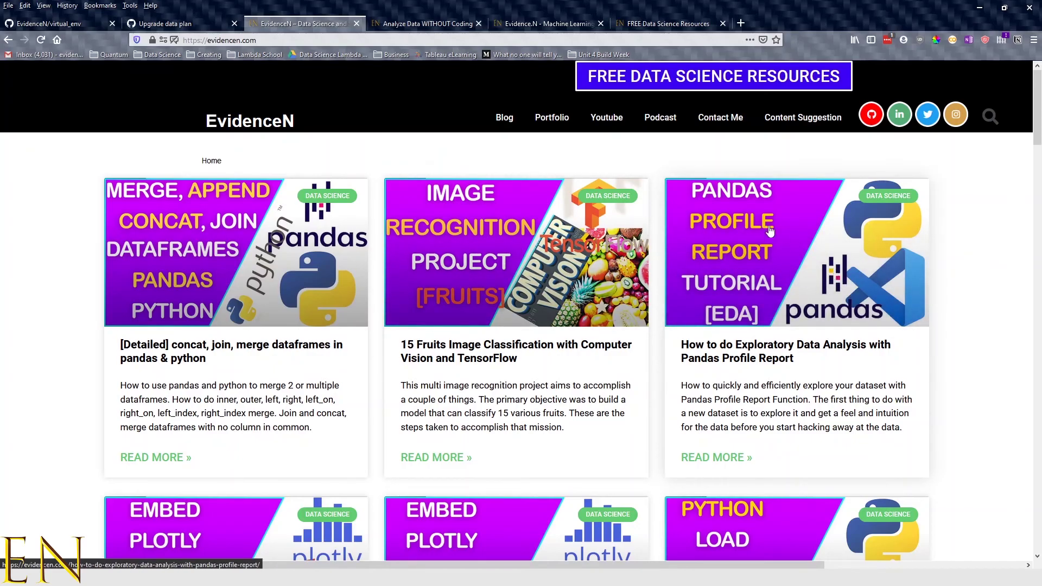
pyautogui.scroll(-6, 736, 264)
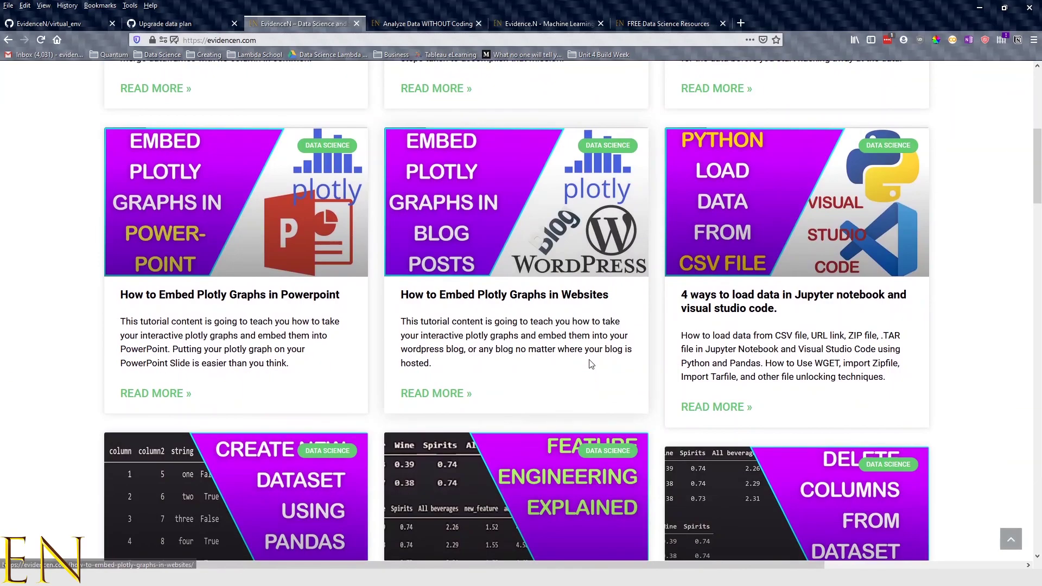
pyautogui.scroll(6, 611, 322)
pyautogui.click(682, 25)
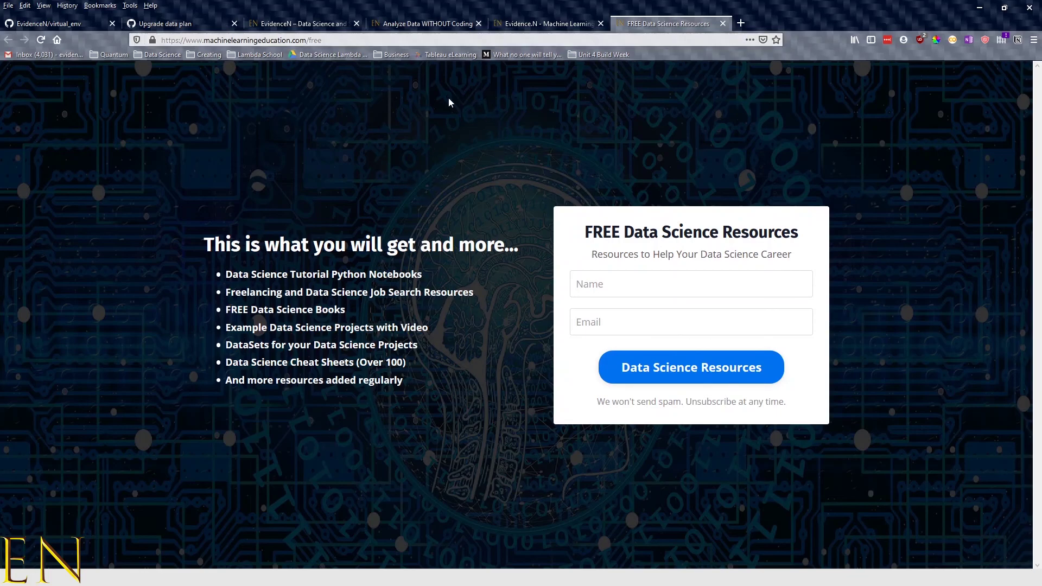
# Trim 'free' from the URL to load the machinelearningeducation.com homepage, then open FREE Data Science Resources in a new tab.
pyautogui.doubleClick(308, 37)
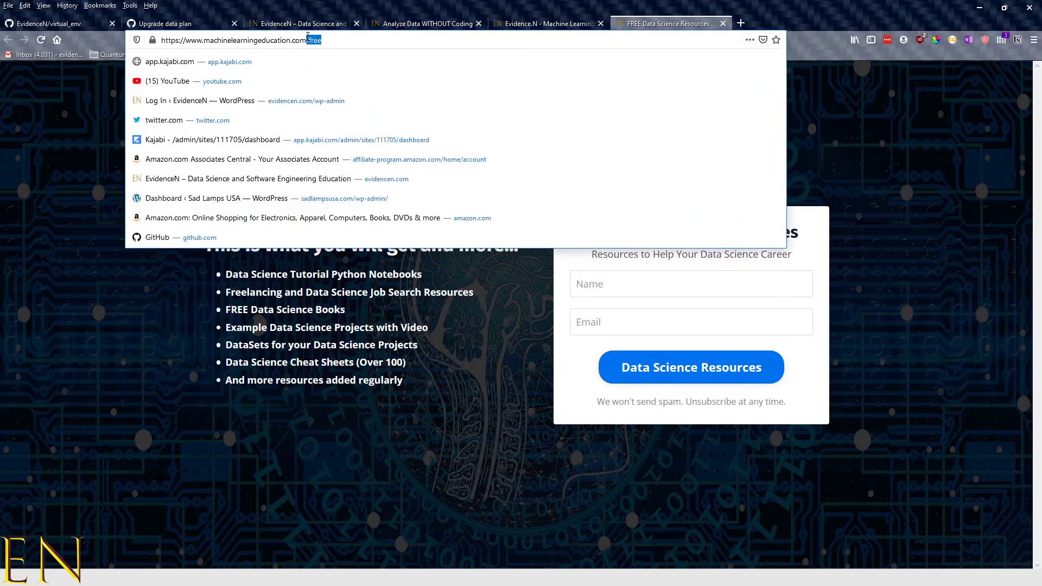
pyautogui.press('BackSpace')
pyautogui.press('Return')
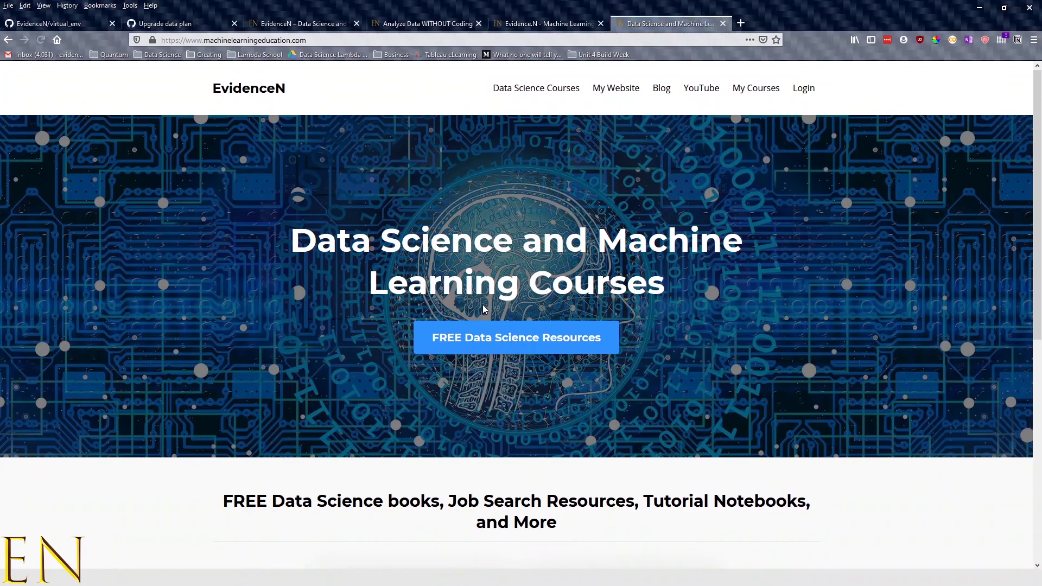
pyautogui.click(488, 337)
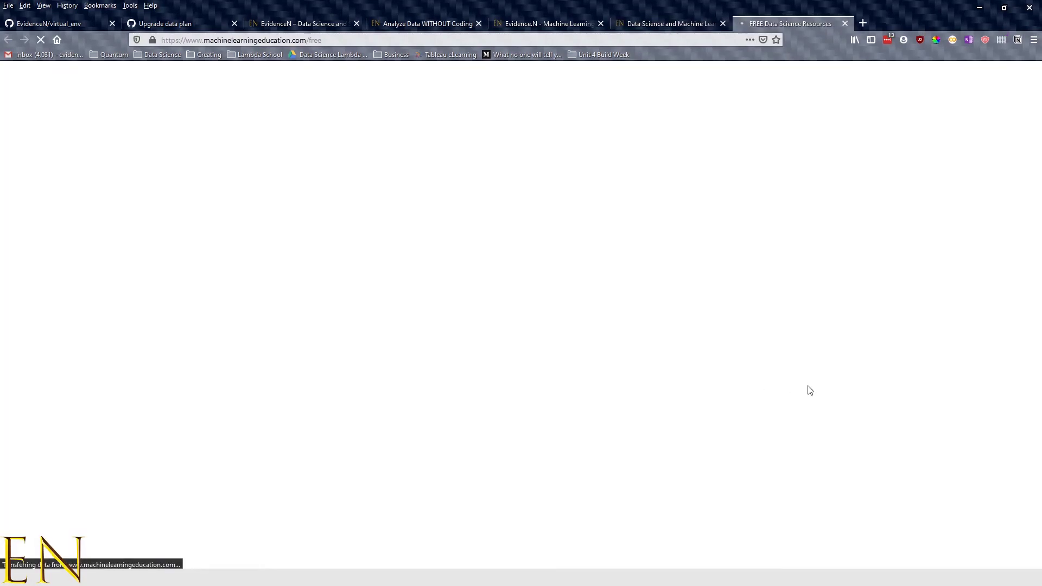